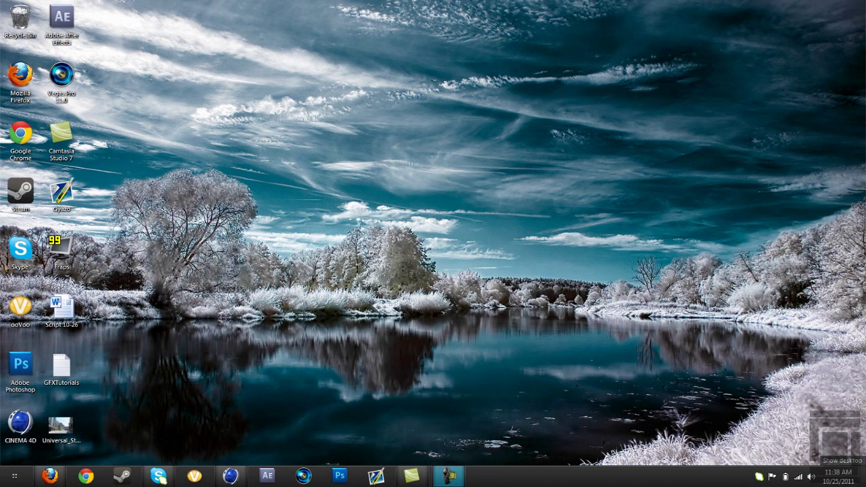
Switch to CINEMA 4D and set the render output size to 1280 x 720 pixels
click(230, 476)
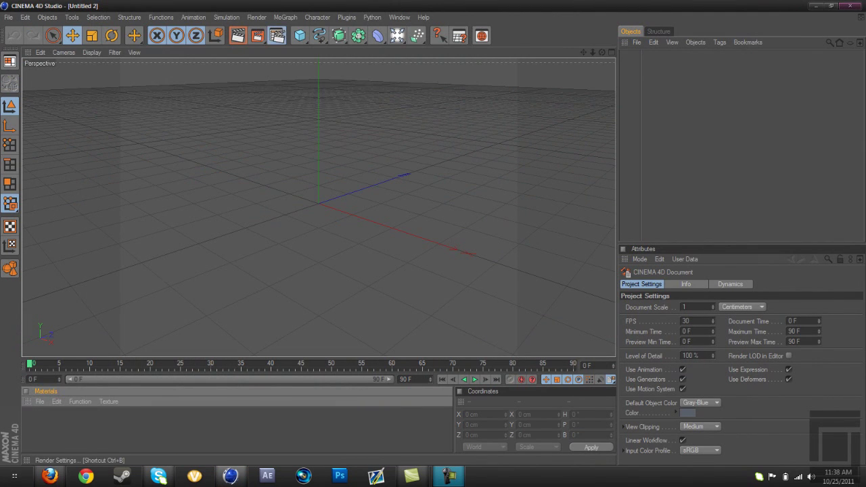
click(276, 35)
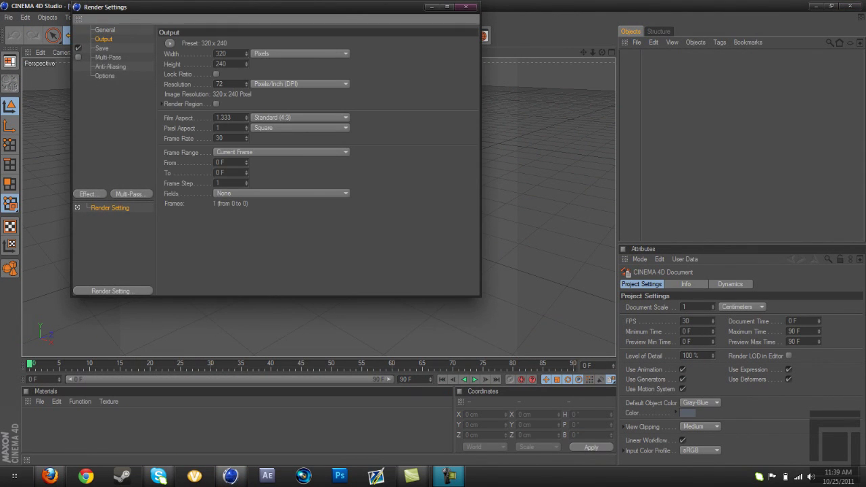
text(1280)
key(Tab)
text(720)
key(Return)
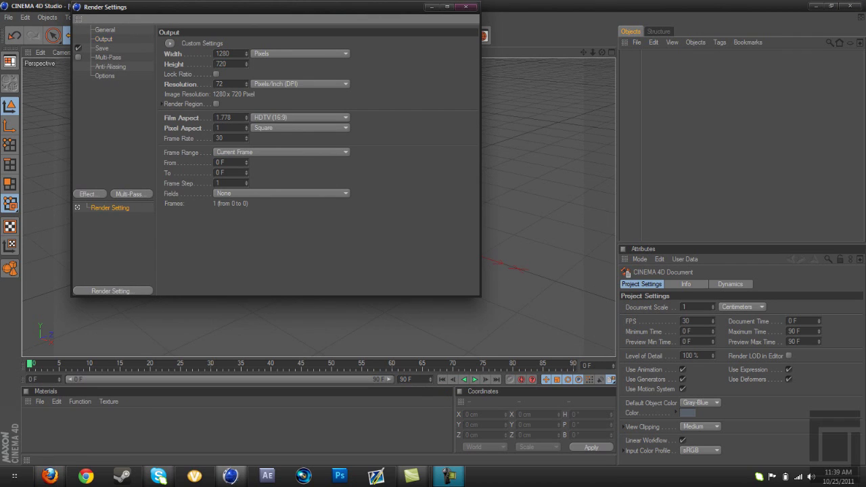
Add the Ambient Occlusion effect to the render settings with a maximum ray length of 150 cm
click(88, 194)
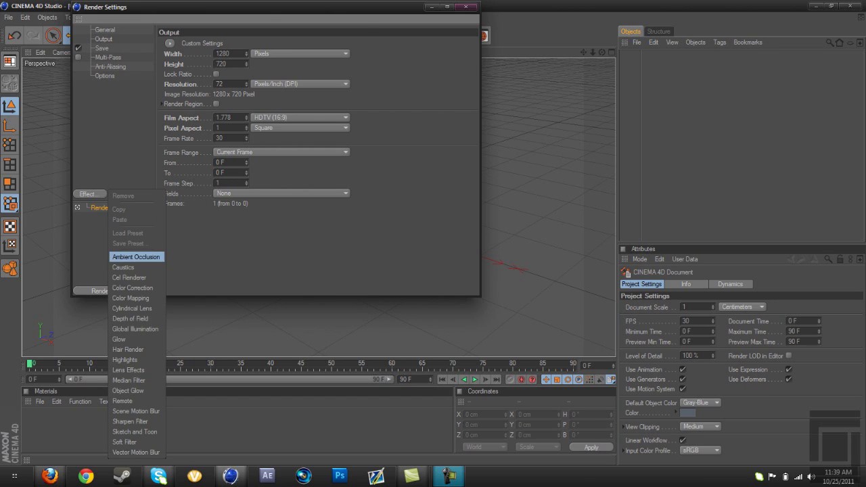
click(135, 257)
drag(252, 93, 234, 94)
text(1)
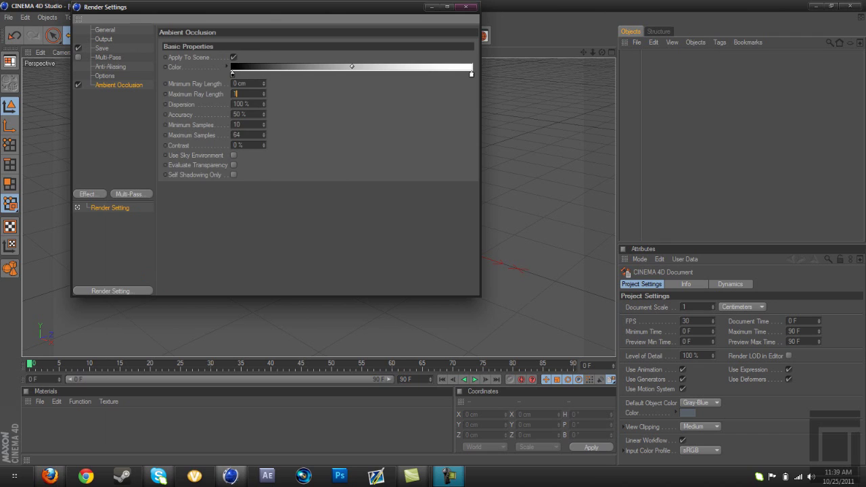
text(50)
key(Return)
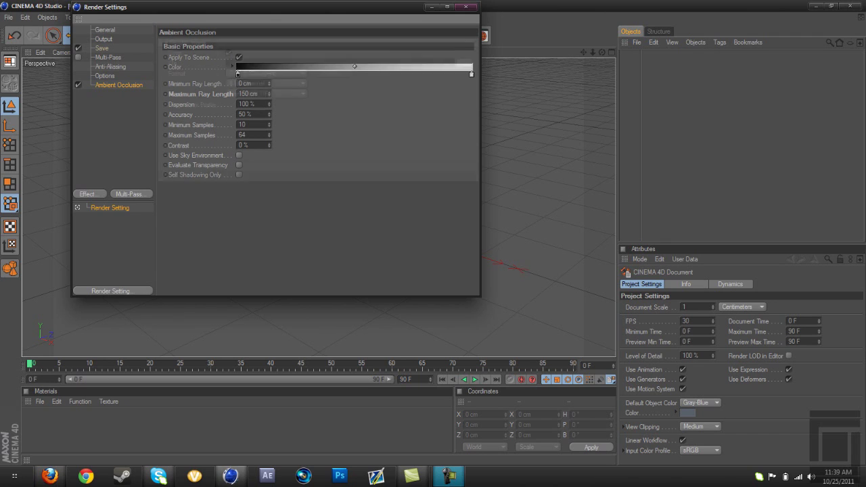
Set the render to save as a PNG file named TUT on the Desktop and close the render settings
click(102, 48)
click(265, 73)
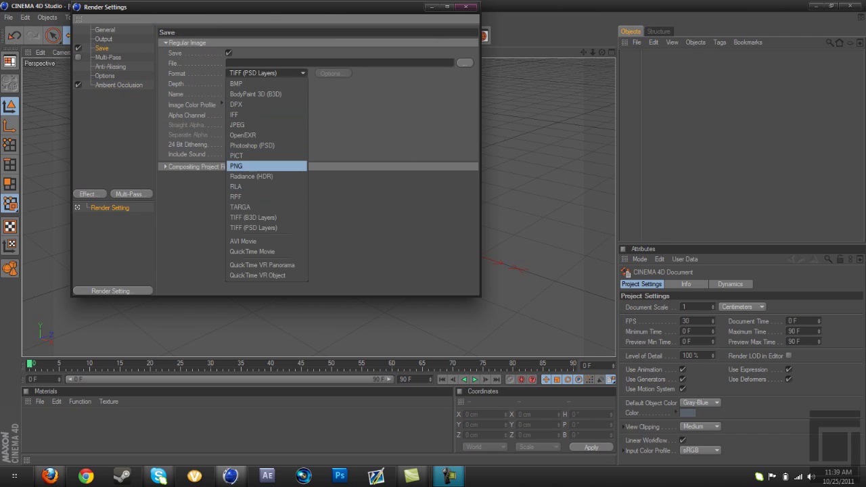
click(243, 166)
click(465, 63)
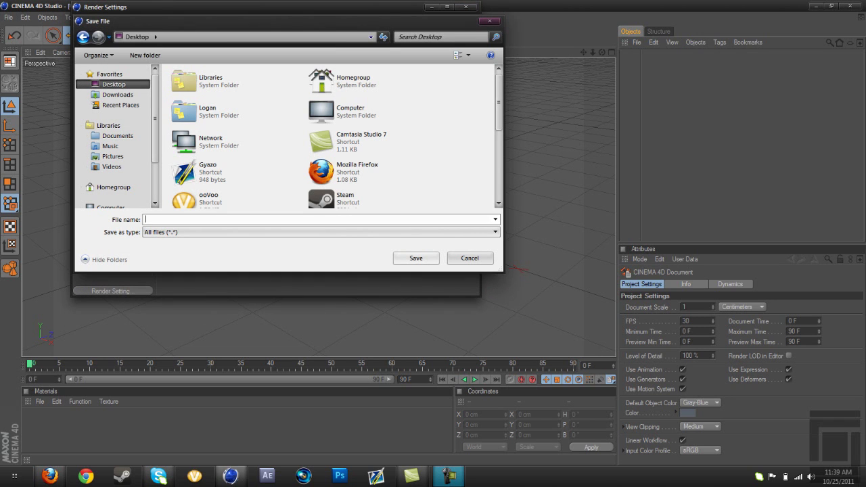
text(TUT)
key(Return)
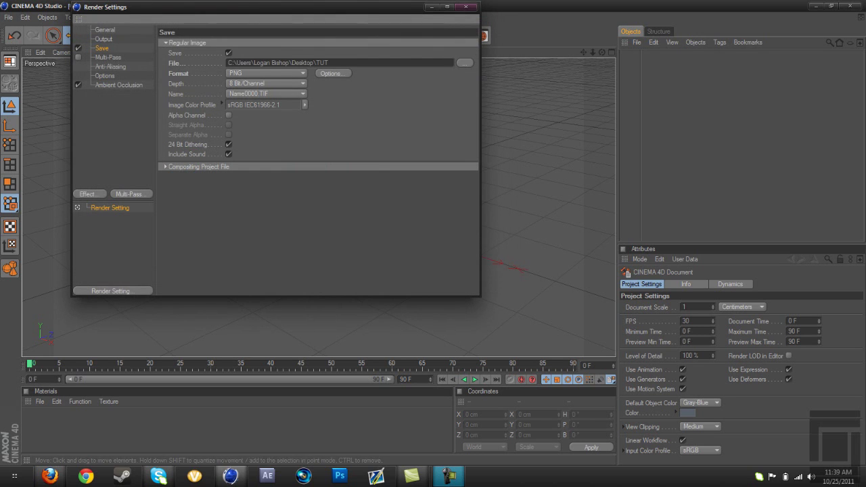
click(465, 7)
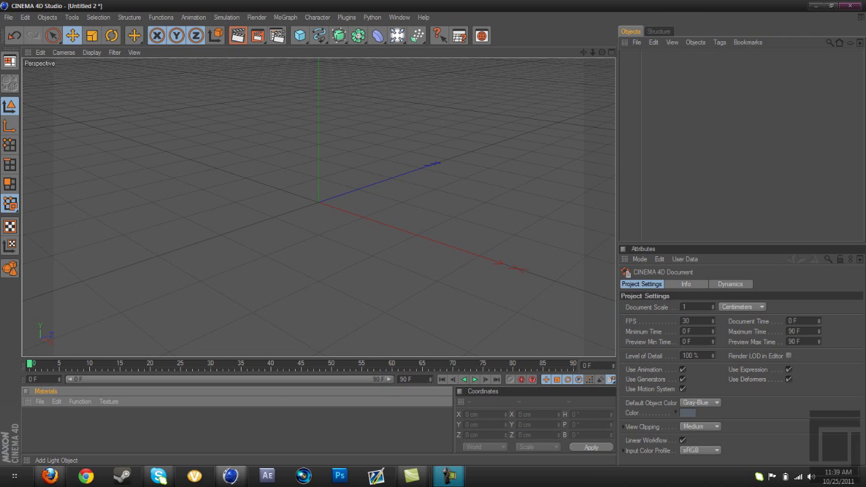
Add a Background object to the scene and create a new material
click(398, 36)
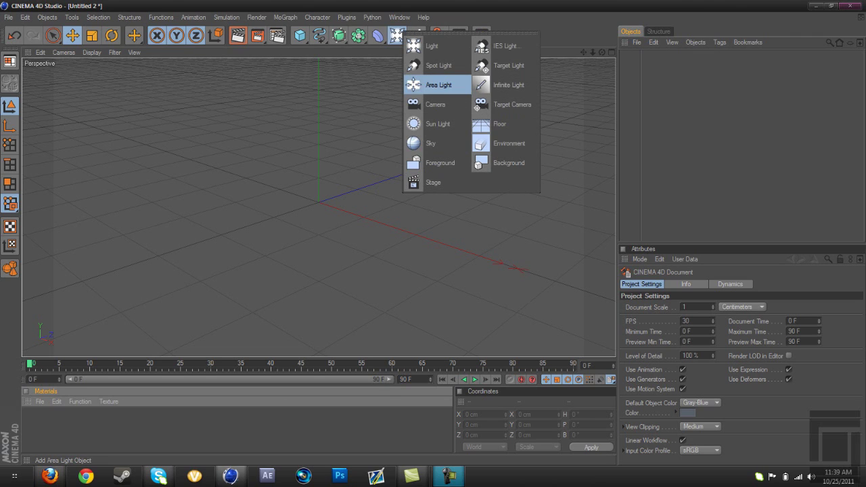
drag(501, 143, 501, 163)
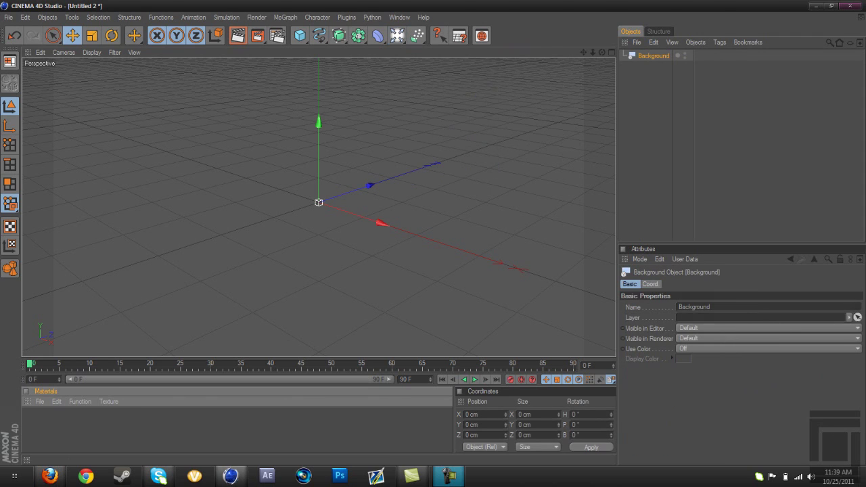
double_click(237, 429)
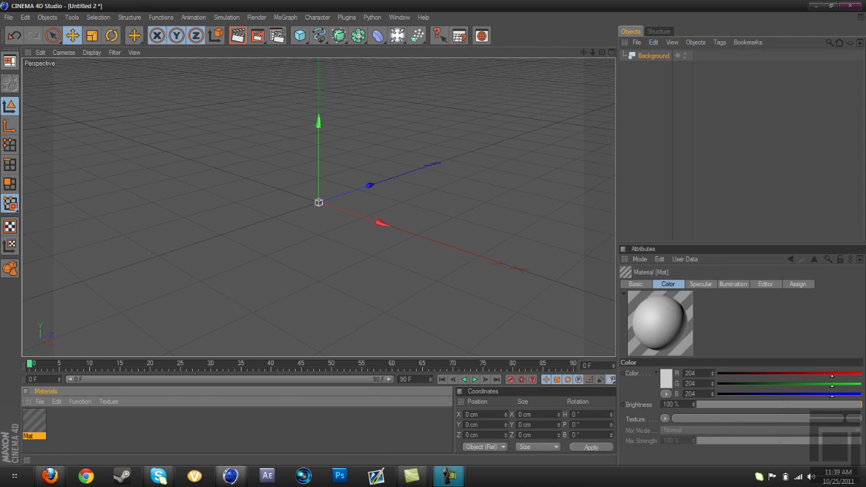
Load Universal_Studios_New_York_Street2.jpg as the material's color texture without copying it to the document location, and apply the material to the Background object
double_click(34, 421)
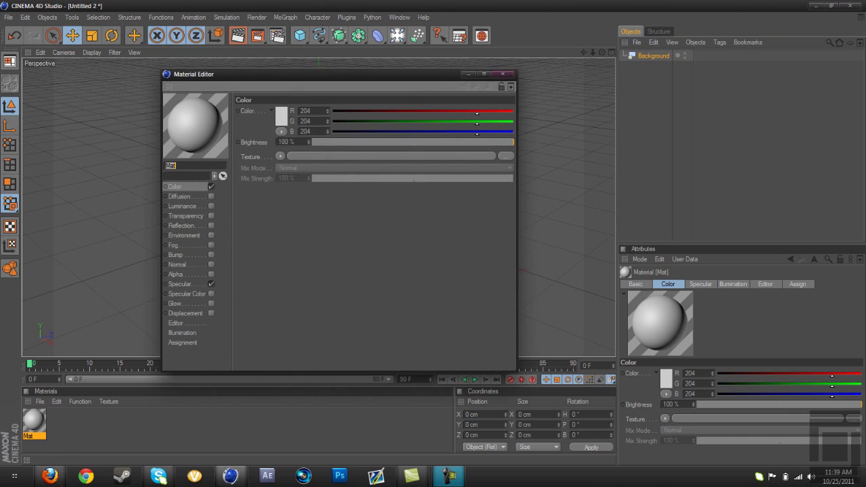
click(280, 157)
click(297, 177)
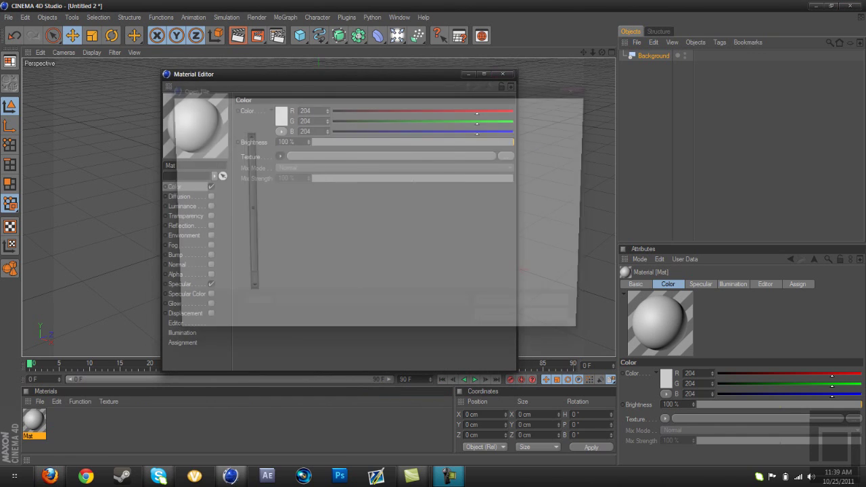
scroll(298, 170, down, 6)
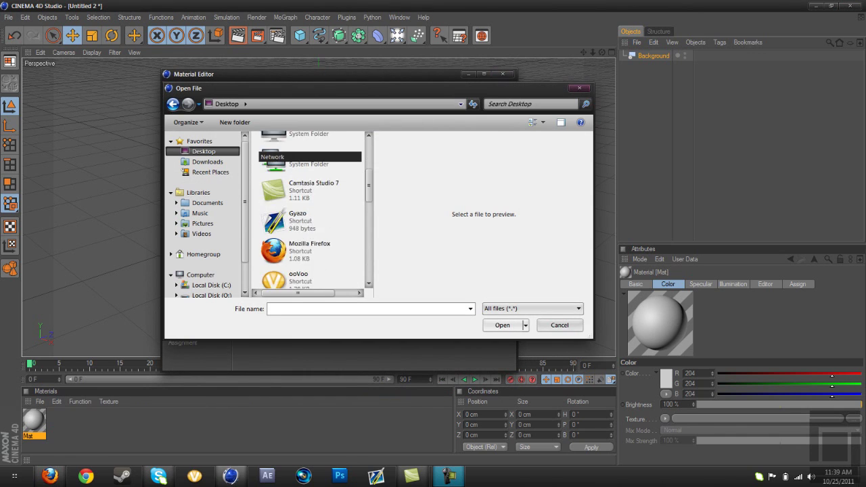
click(311, 274)
double_click(312, 274)
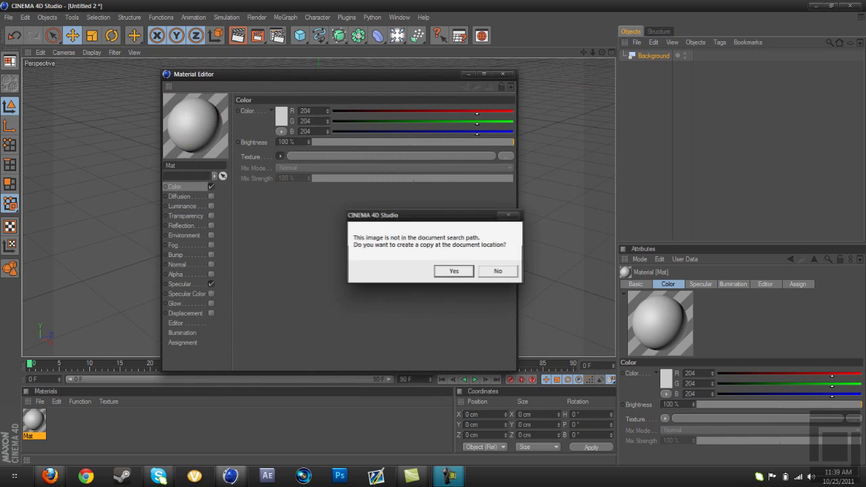
click(499, 272)
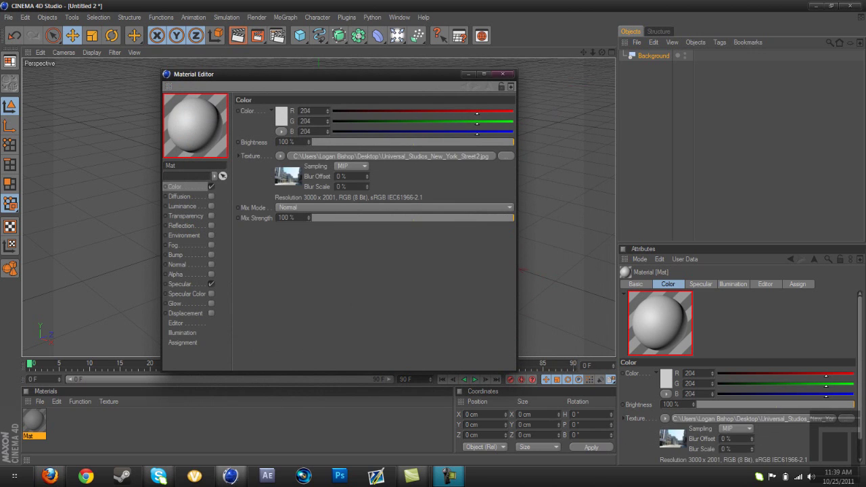
click(503, 74)
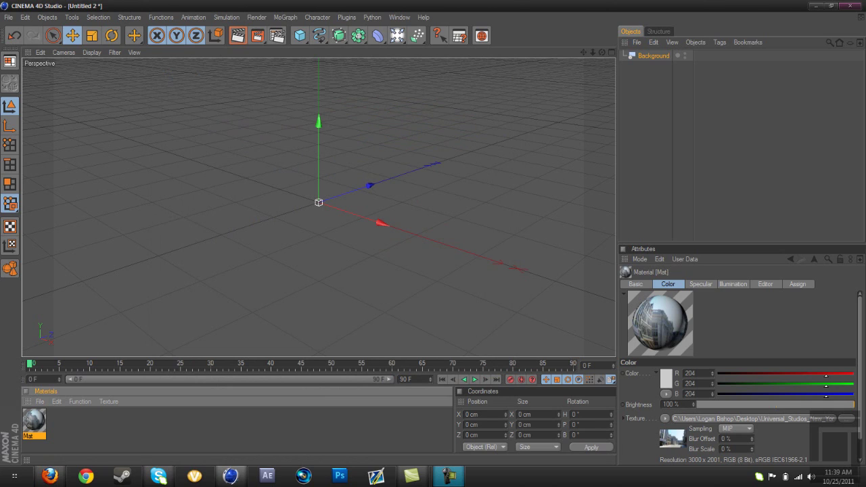
drag(34, 421, 653, 56)
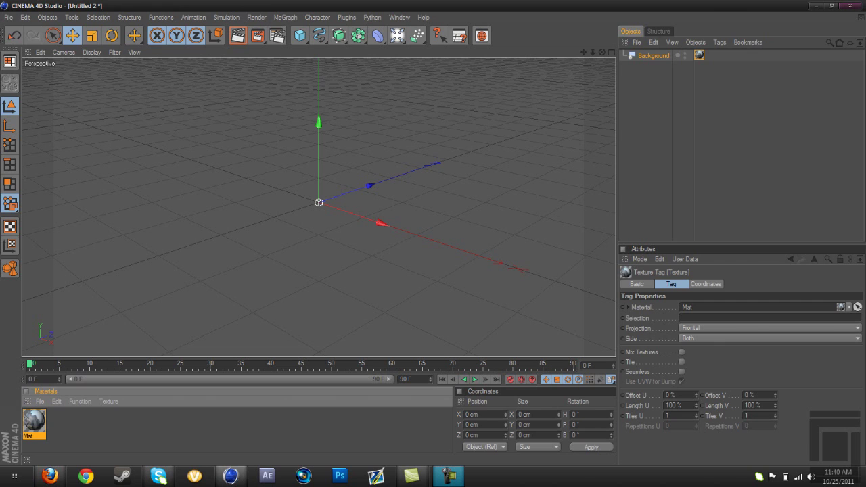
click(683, 129)
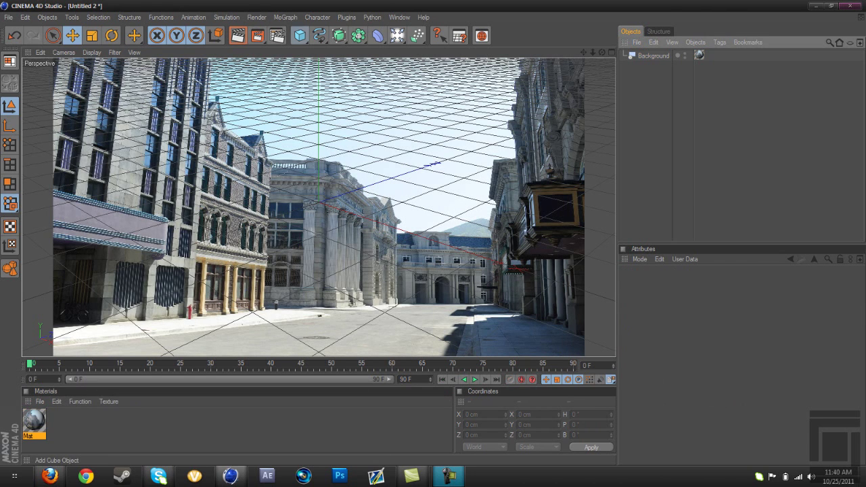
Add a Plane object and scale it uniformly to about 506 x 506 cm
drag(300, 35, 389, 65)
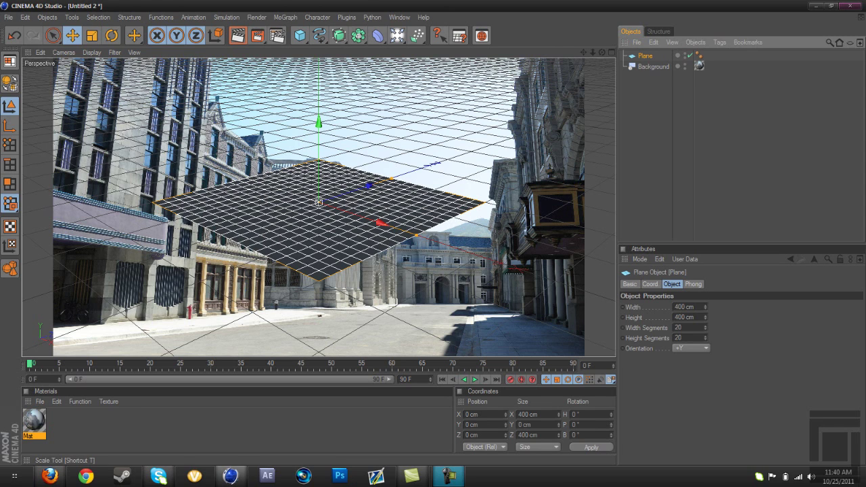
click(92, 35)
drag(384, 224, 402, 231)
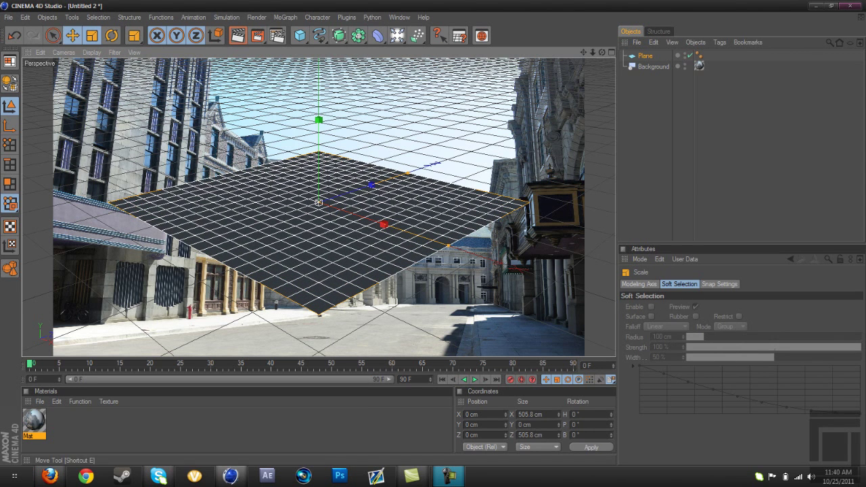
Rotate the Plane to about -10.9° pitch and -10.3° bank to match the street's perspective
click(72, 35)
click(111, 35)
drag(328, 215, 314, 217)
mouse_move(348, 177)
mouse_down()
mouse_move(311, 156)
mouse_move(303, 162)
mouse_move(338, 165)
mouse_up()
Move the Plane down onto the street, to about X 46, Y -255, Z -4 cm
click(72, 35)
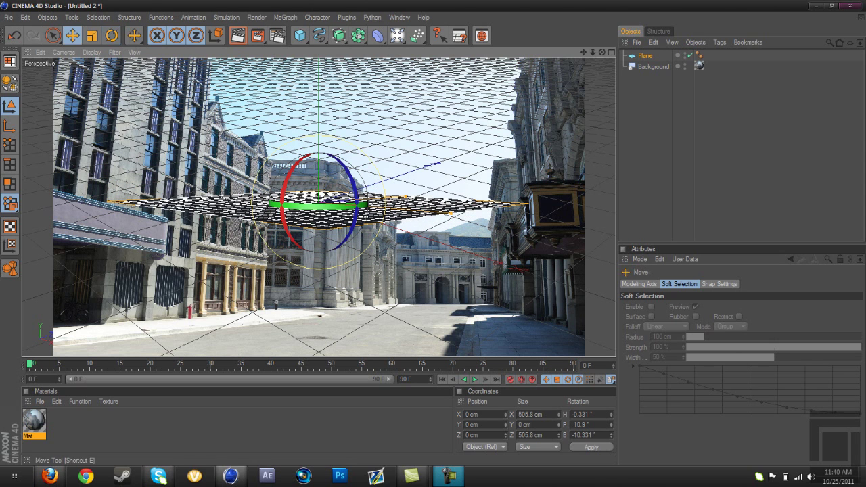
drag(319, 201, 318, 269)
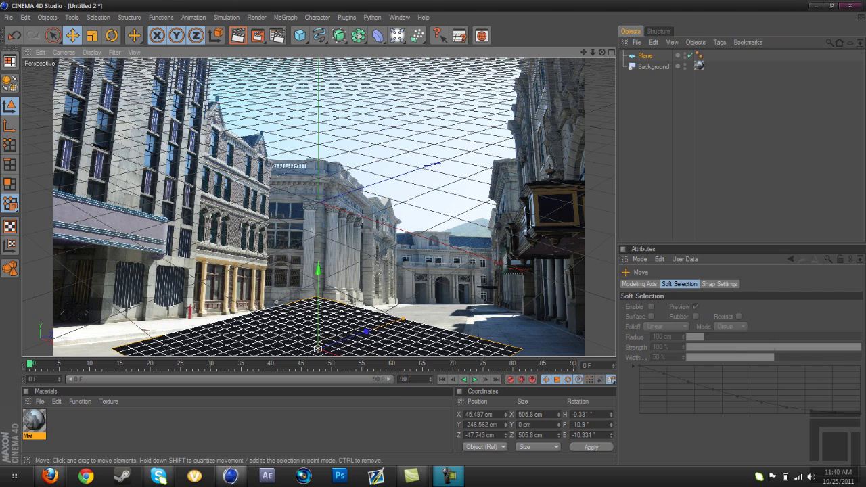
drag(318, 347, 335, 343)
Refine the Plane's rotation to about -2° heading, -15.5° pitch and -17° bank so it lies along the road, and deselect it
click(112, 36)
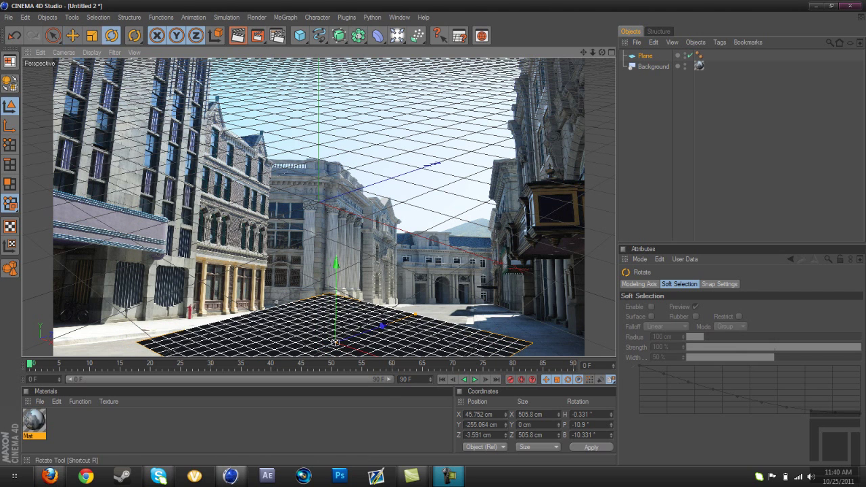
drag(357, 308, 309, 313)
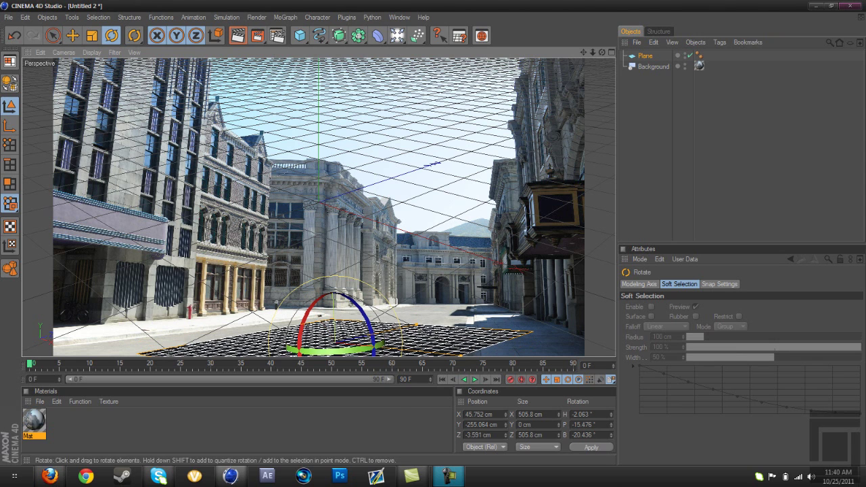
drag(368, 320, 370, 326)
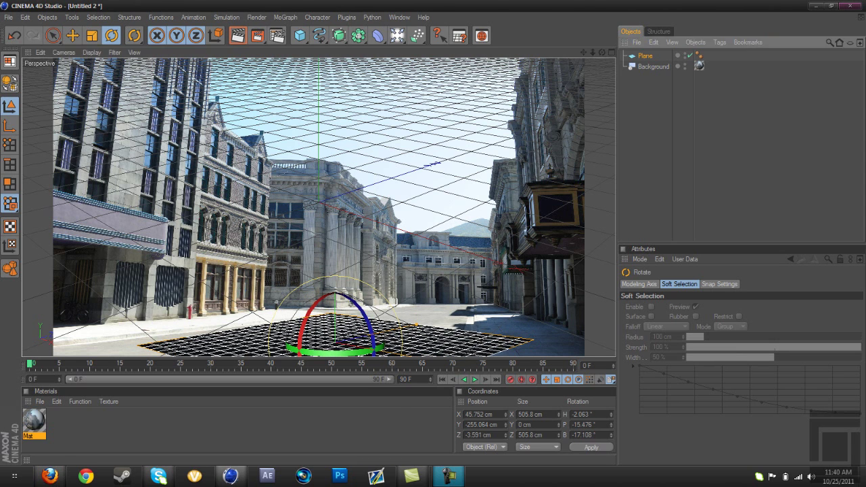
click(667, 139)
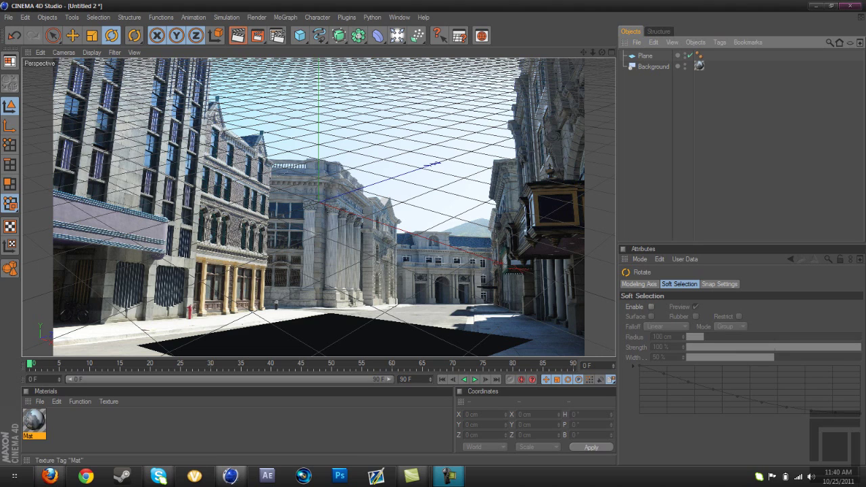
Copy the Background's texture tag to the Plane and add a Compositing tag with Compositing Background enabled
click(710, 55)
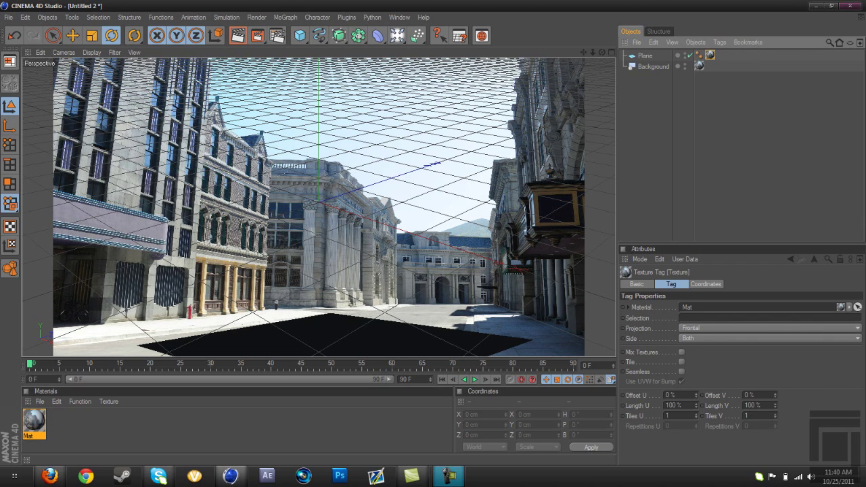
right_click(641, 57)
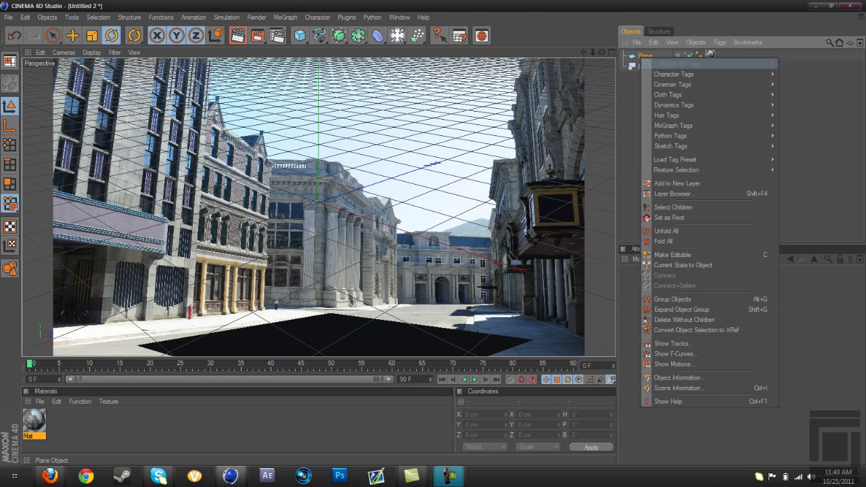
mouse_move(677, 63)
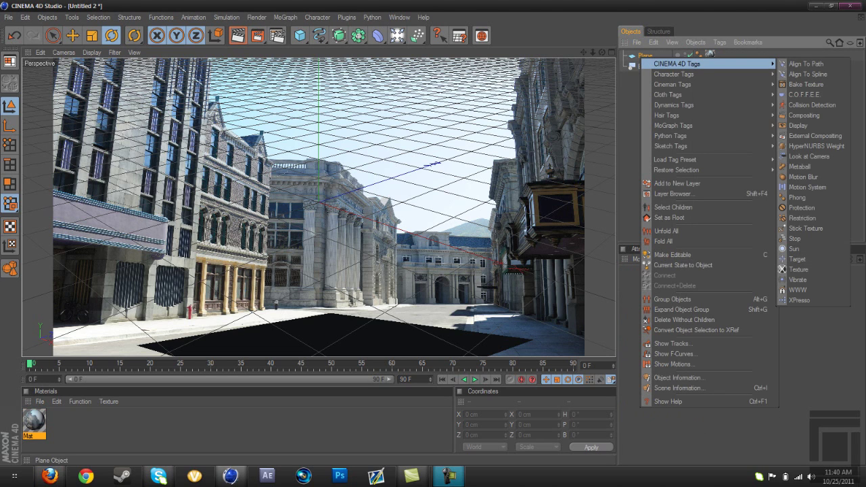
click(804, 115)
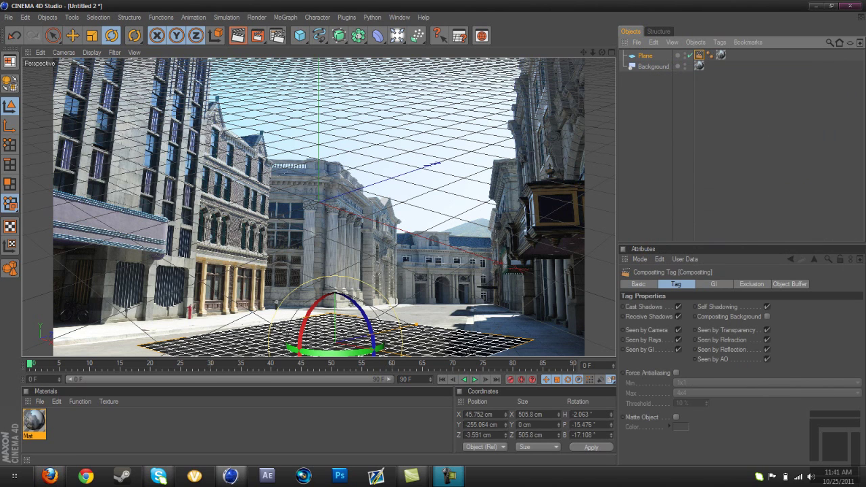
click(766, 316)
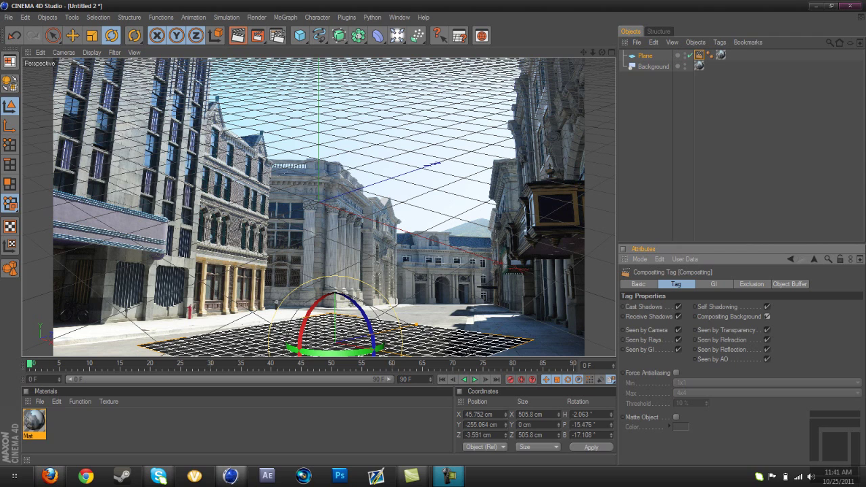
click(742, 149)
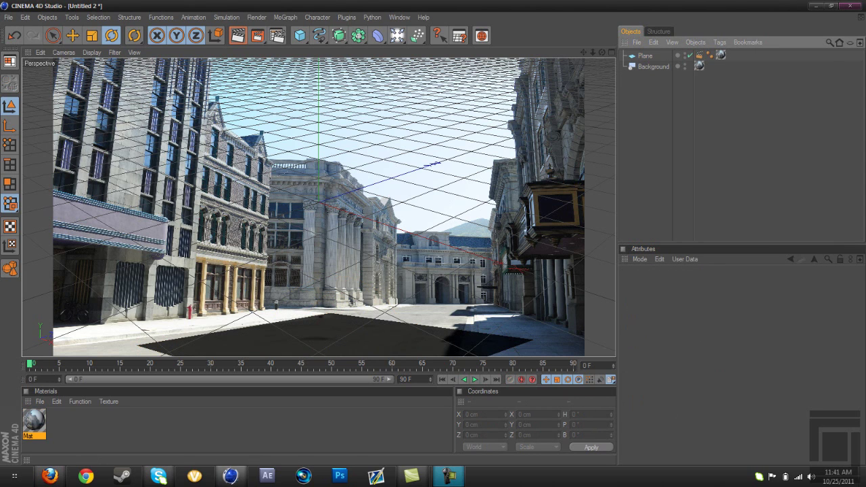
Add a MoText object and scale it down to about 219 cm wide and 87 cm high
click(286, 18)
click(295, 135)
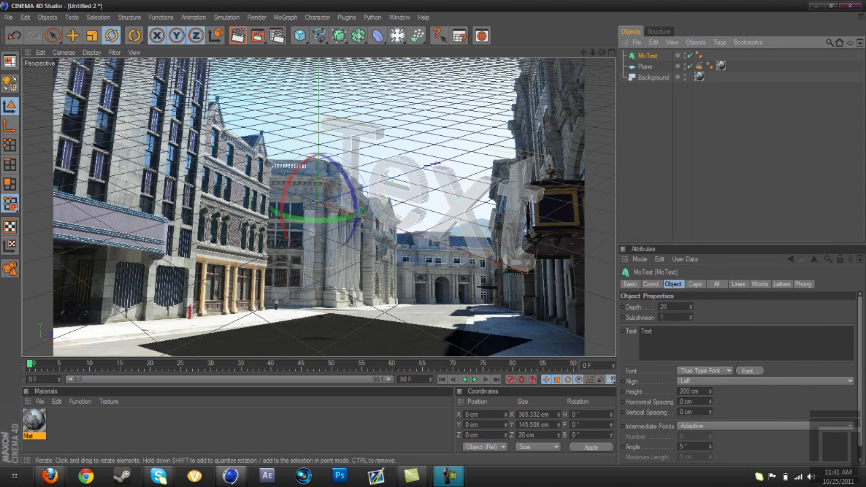
key(t)
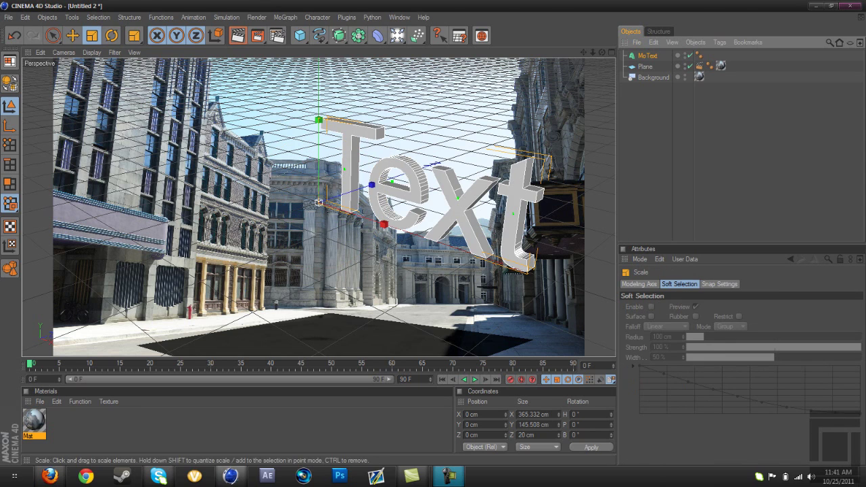
drag(433, 203, 325, 203)
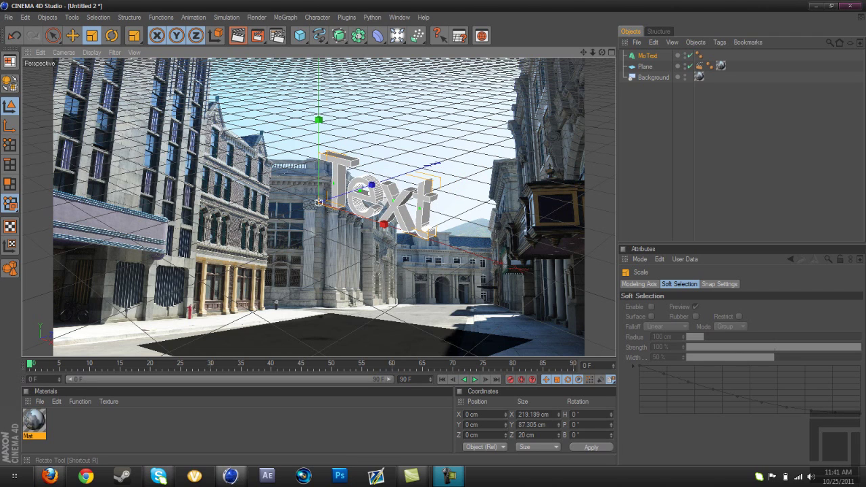
Rotate the MoText to about 14.1° heading, -13.8° pitch and -6.7° bank to match the street's perspective
key(r)
click(270, 237)
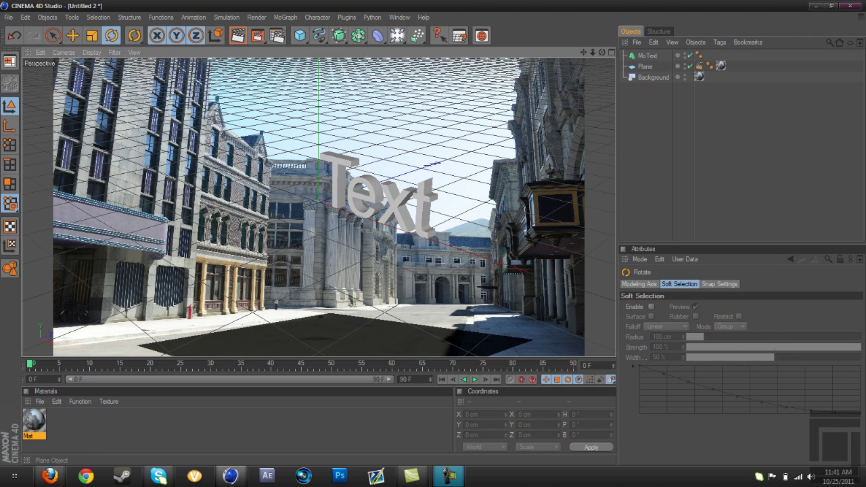
click(648, 55)
drag(304, 220, 283, 208)
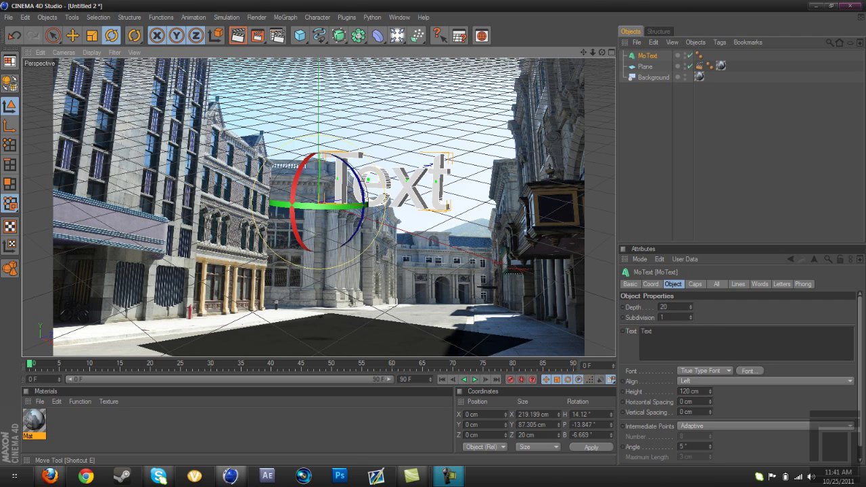
Move the MoText down onto the ground plane, to about X -44, Y -290, Z 67 cm
key(e)
drag(320, 121, 317, 255)
drag(350, 318, 361, 296)
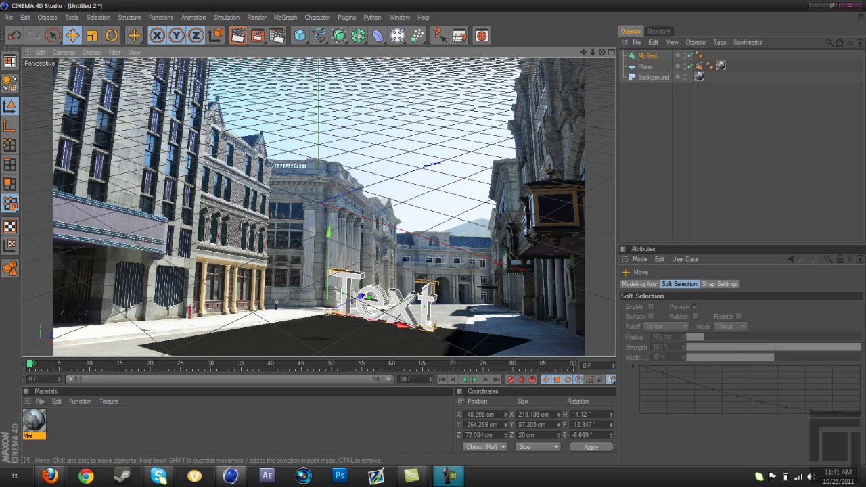
drag(329, 232, 328, 260)
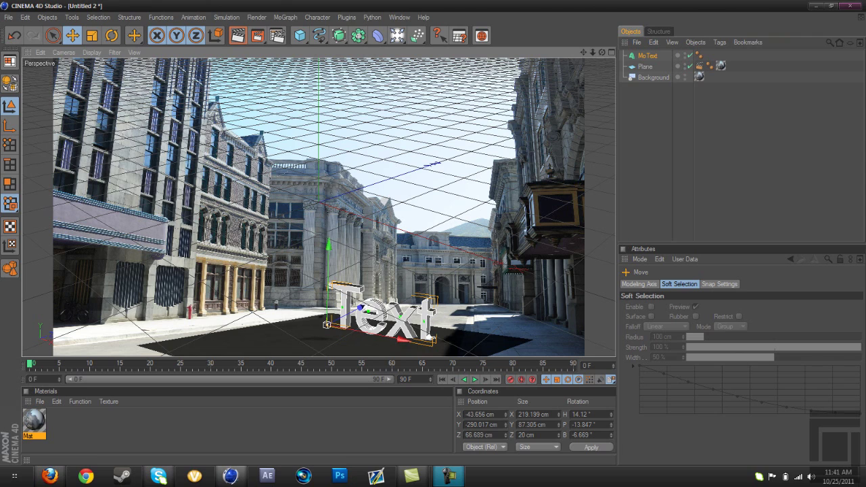
Refine the MoText to about -10.3° bank and a position of about X -42, Y -296, Z 66 cm, and deselect it
key(r)
drag(356, 288, 358, 291)
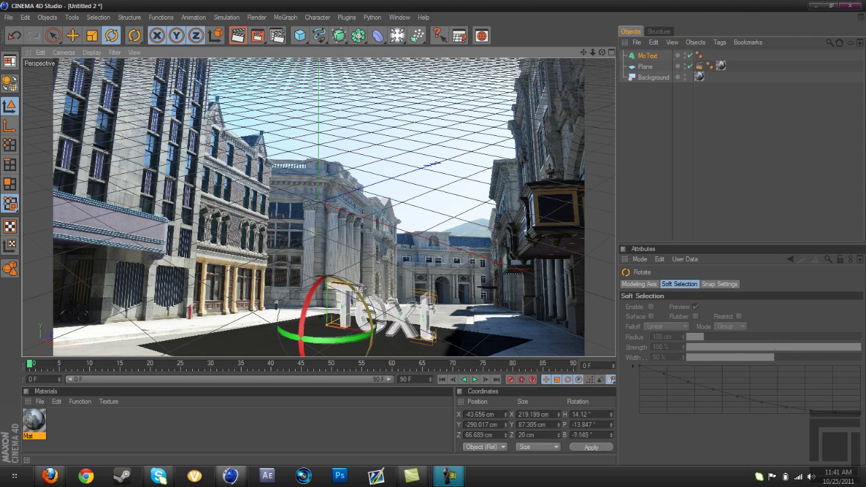
drag(371, 342, 371, 344)
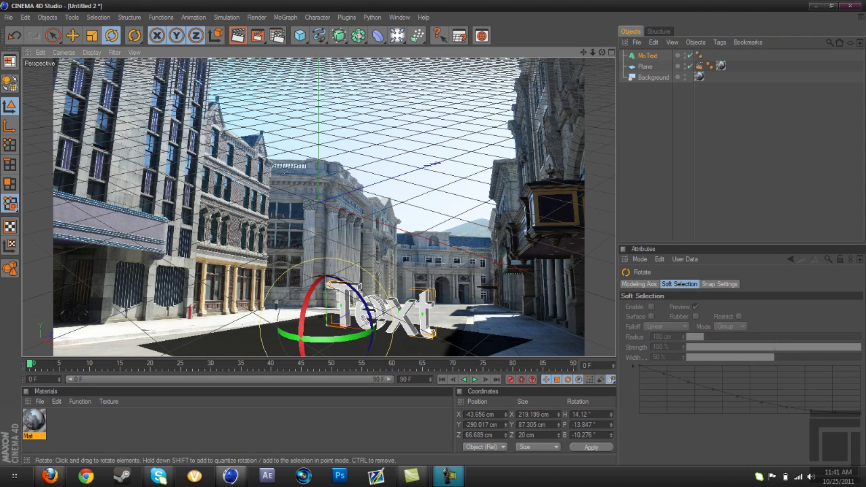
key(e)
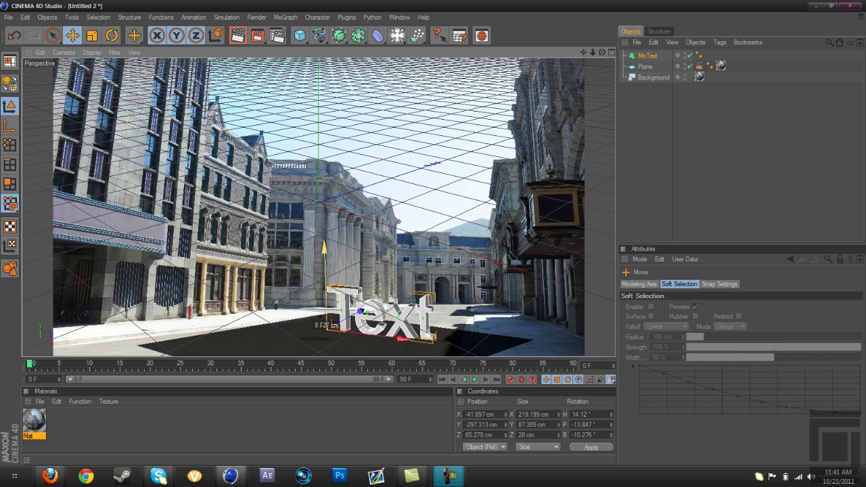
drag(325, 256, 324, 248)
drag(360, 310, 359, 311)
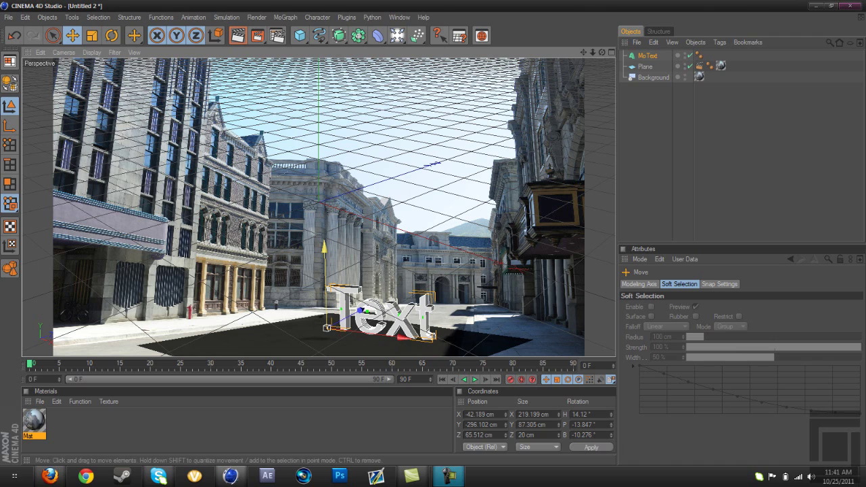
click(666, 129)
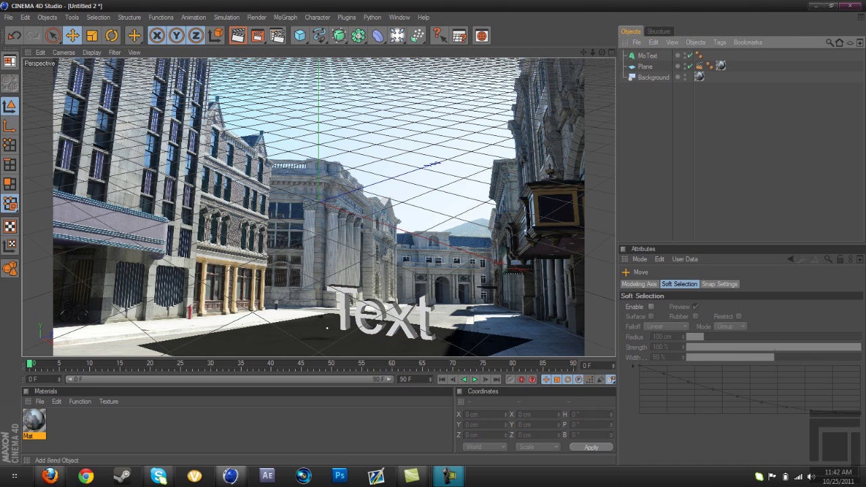
Try an omni light raised above the street to about Y 136, Z -25 cm, and delete it
drag(397, 36, 440, 43)
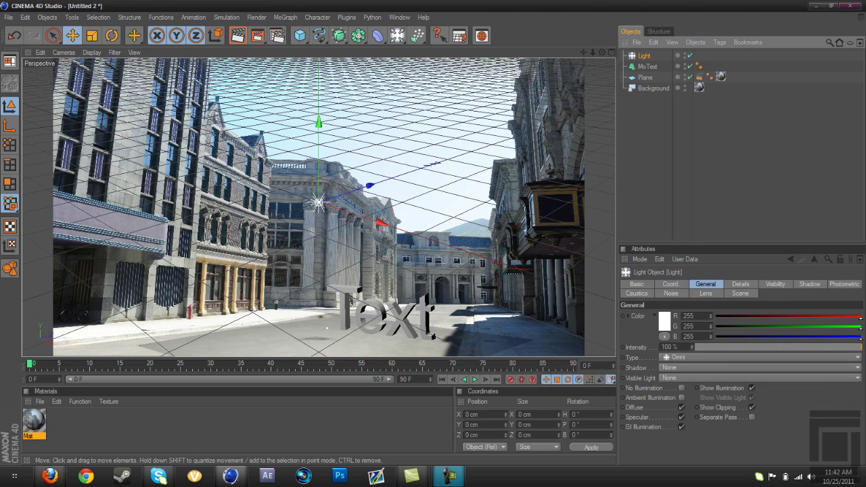
drag(369, 185, 360, 188)
drag(308, 126, 307, 45)
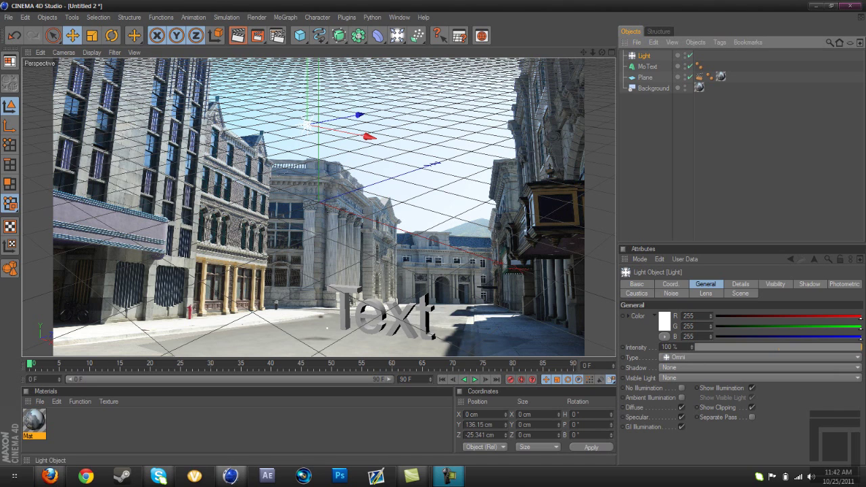
key(Delete)
click(8, 18)
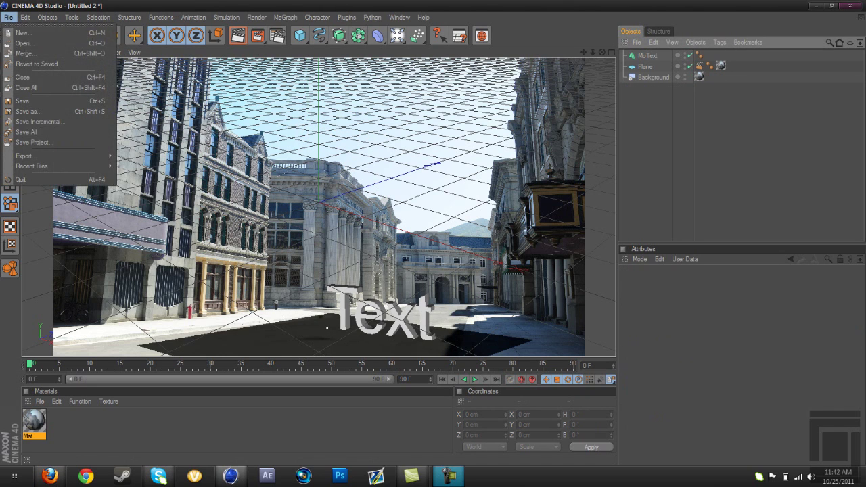
click(25, 42)
key(ctrl+o)
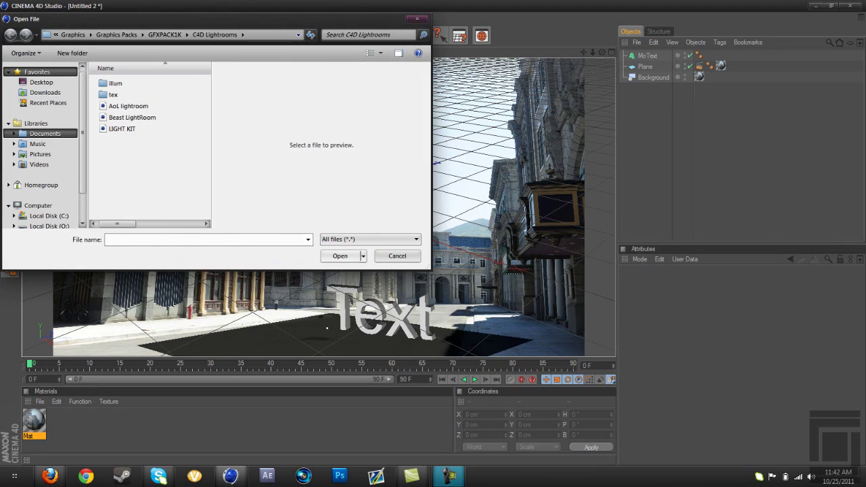
click(45, 134)
double_click(140, 169)
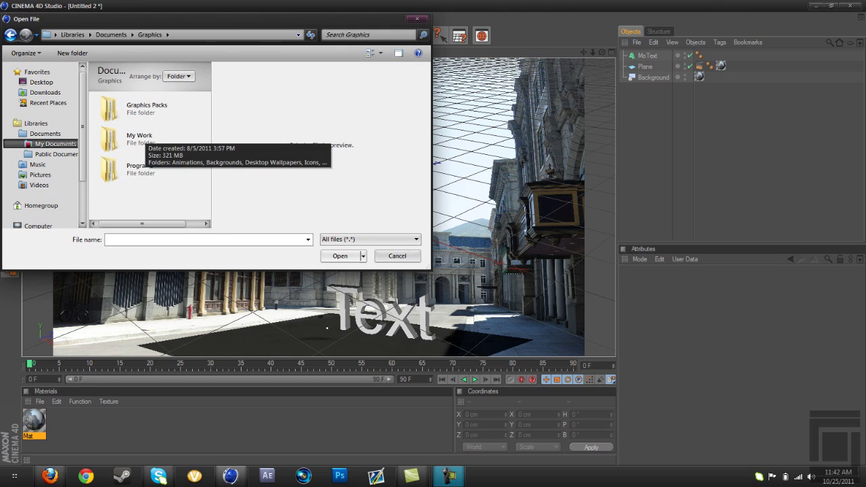
click(147, 108)
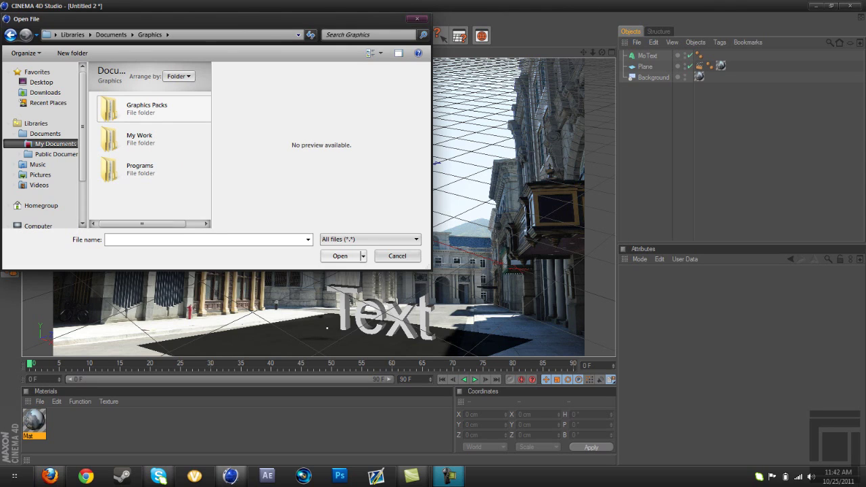
key(Return)
scroll(149, 156, down, 8)
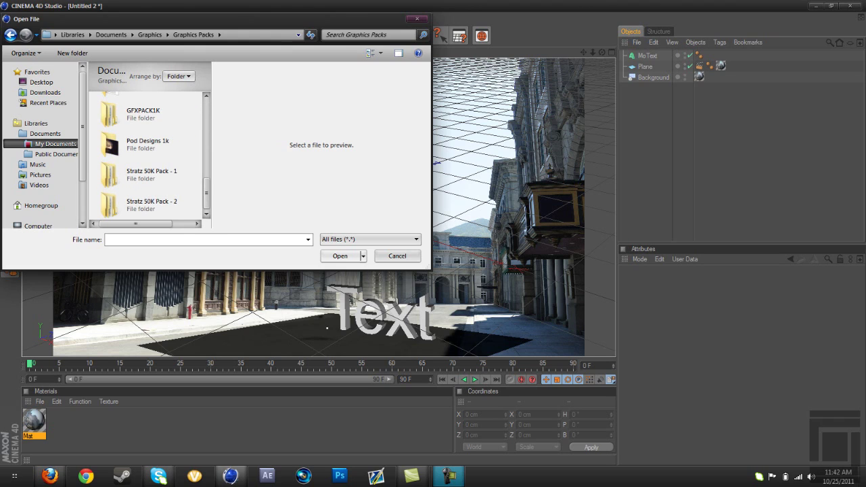
click(177, 146)
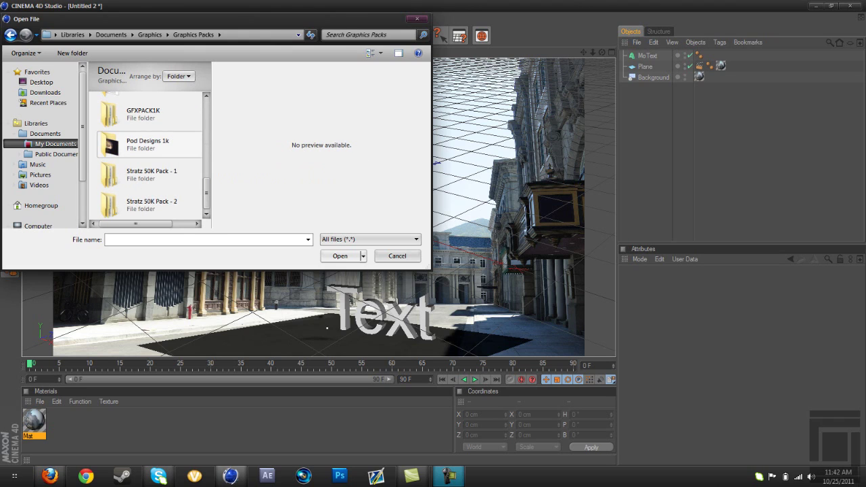
key(Return)
scroll(165, 139, down, 3)
scroll(165, 139, up, 3)
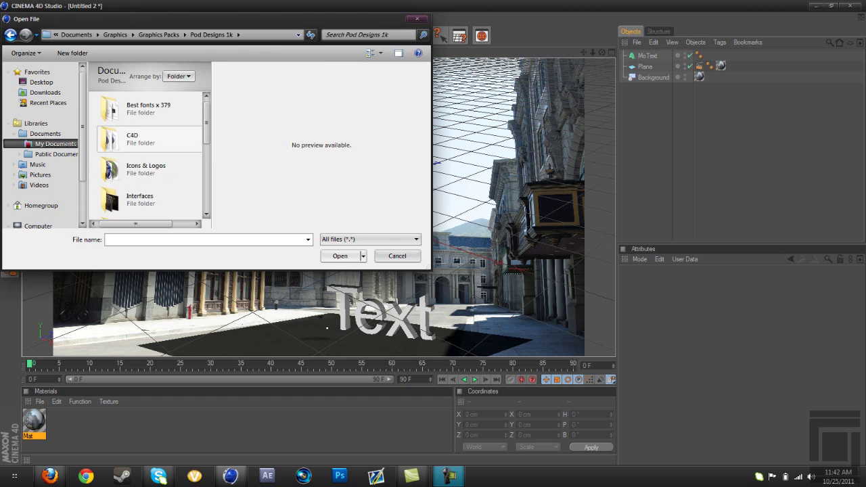
double_click(150, 138)
click(397, 256)
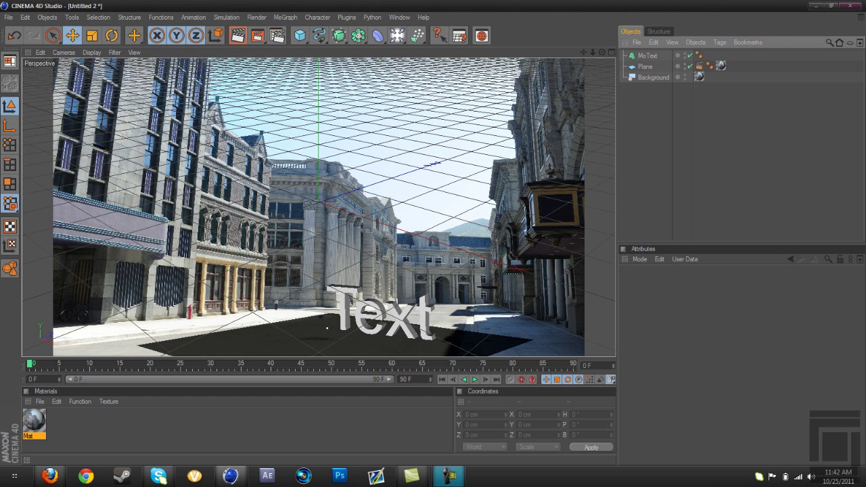
click(448, 477)
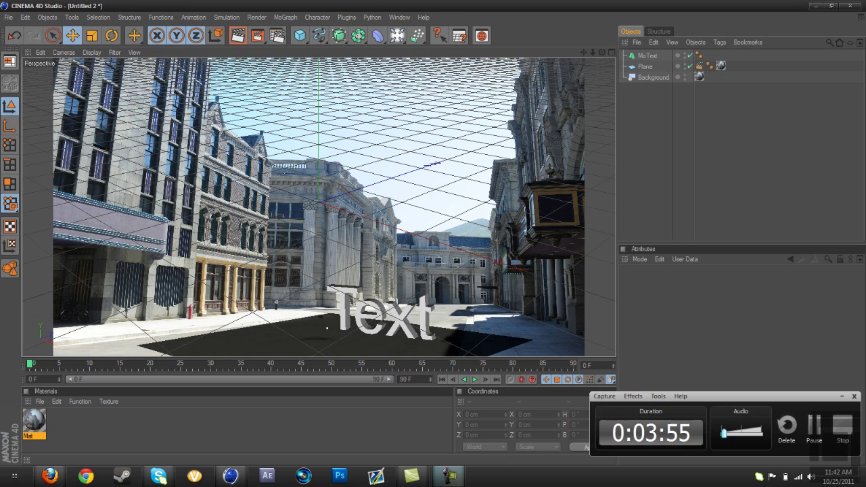
Add the OverheadSoftbox and RingLight presets from the greyscalegorillalightkitpro library in the Content Browser, and close the browser
key(shift+F8)
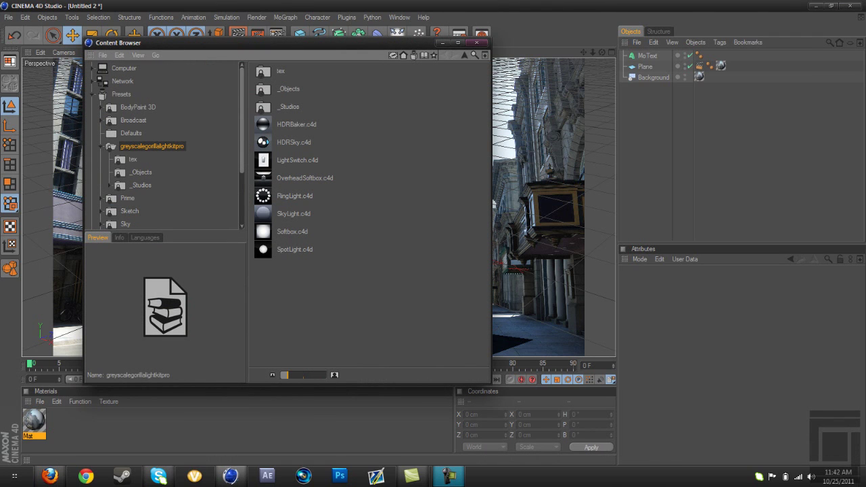
double_click(304, 178)
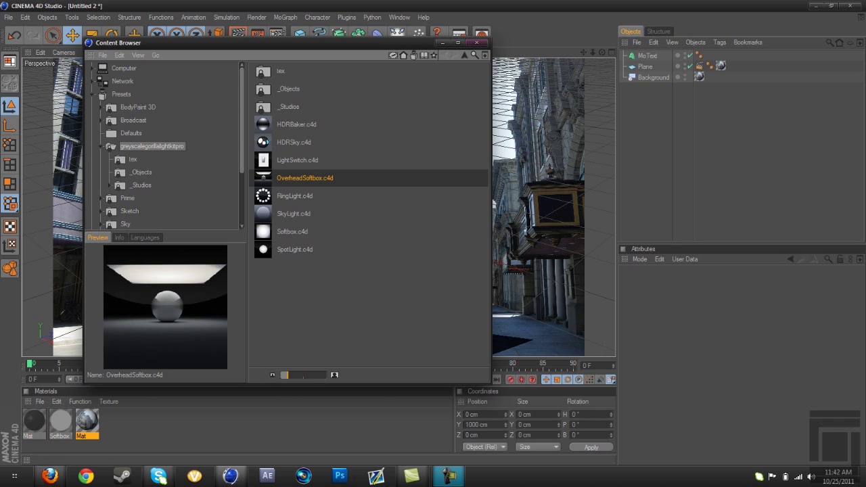
click(295, 196)
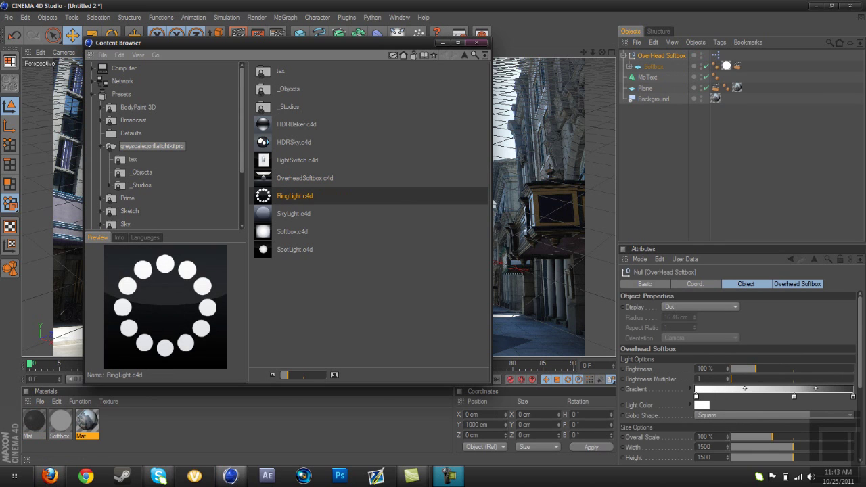
double_click(295, 196)
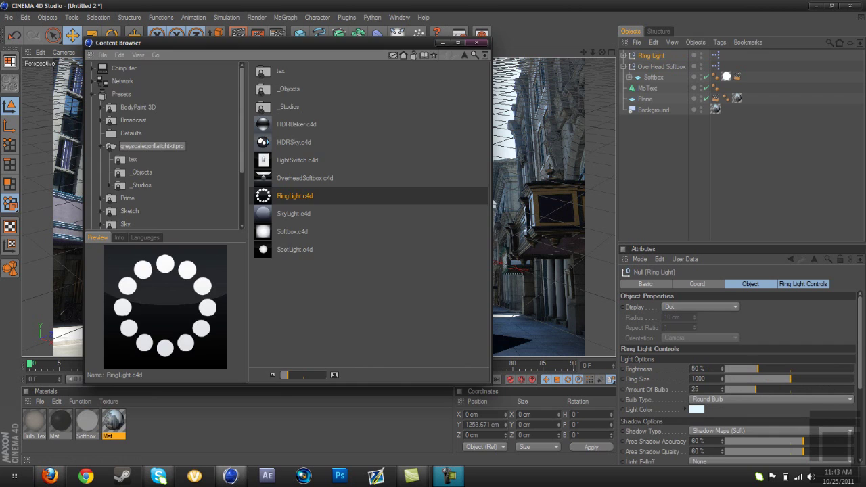
click(478, 43)
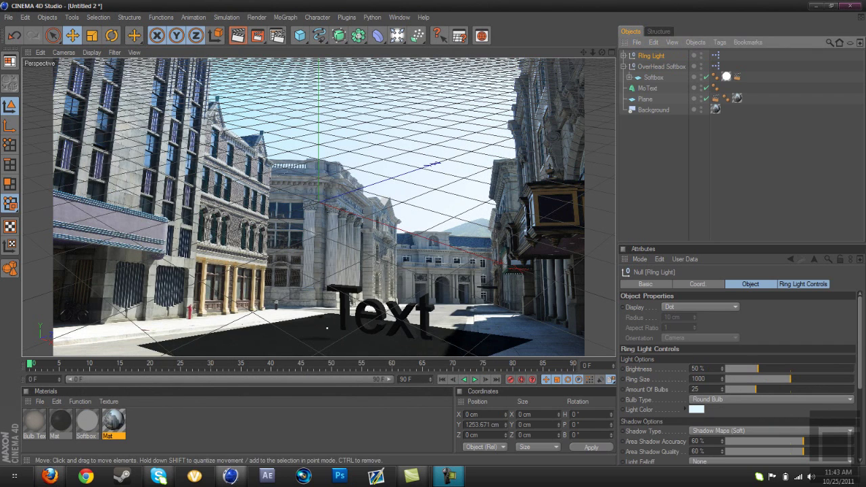
Deselect the Ring Light and render the active view to check the lighting
click(666, 162)
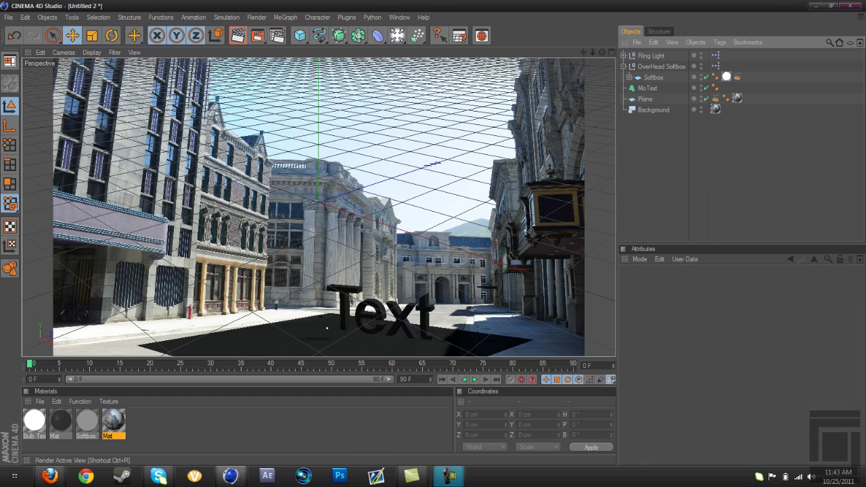
key(ctrl+r)
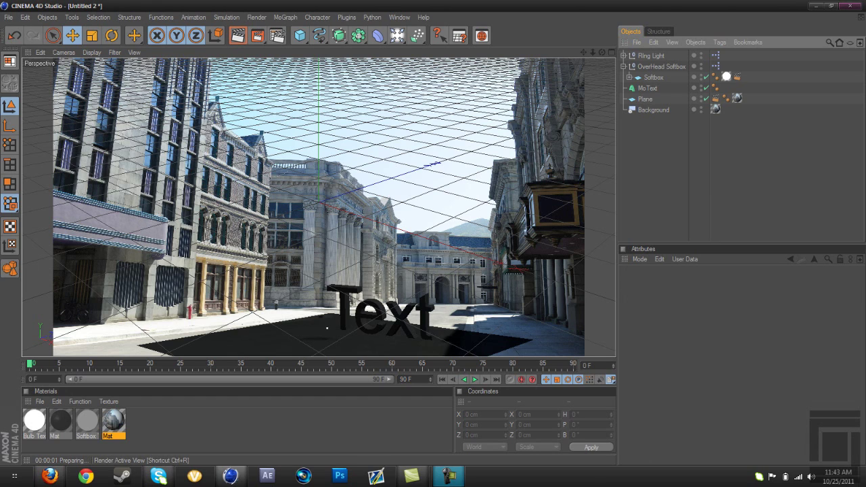